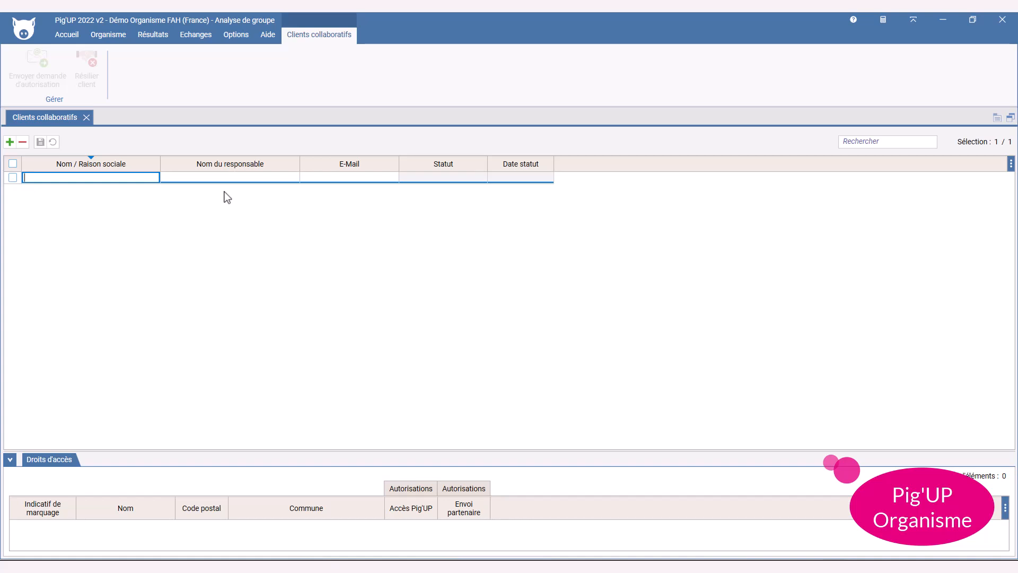
# Add client Démonstration with the client's e-mail address and send it an authorization request
pyautogui.write('Démonstration')
pyautogui.press('Tab')
pyautogui.press('Tab')
pyautogui.click(84, 182)
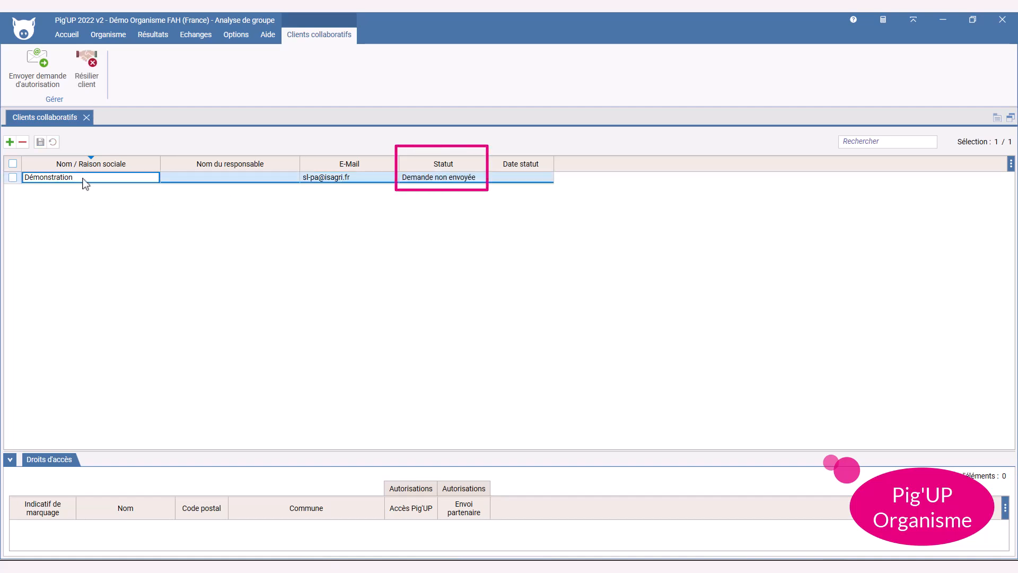
pyautogui.click(38, 76)
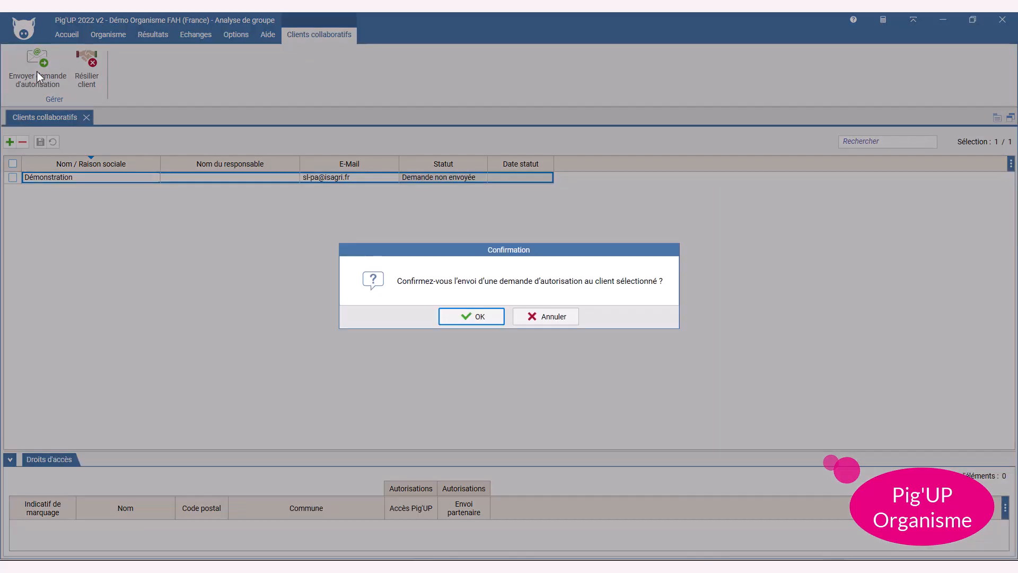
pyautogui.click(466, 317)
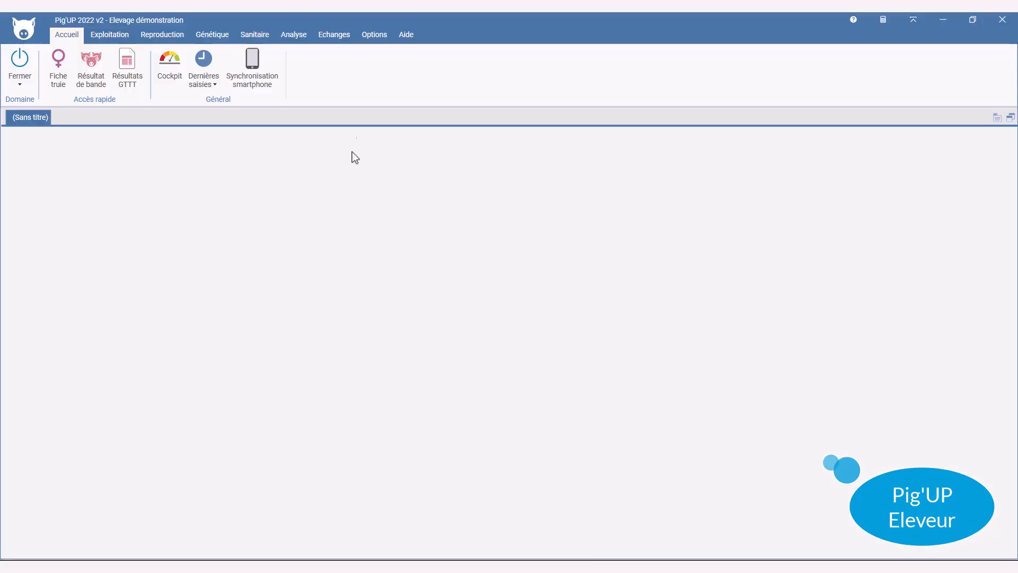
# Open Echanges > Partenaires to show Droits des partenaires with the link activation dialog
pyautogui.click(334, 35)
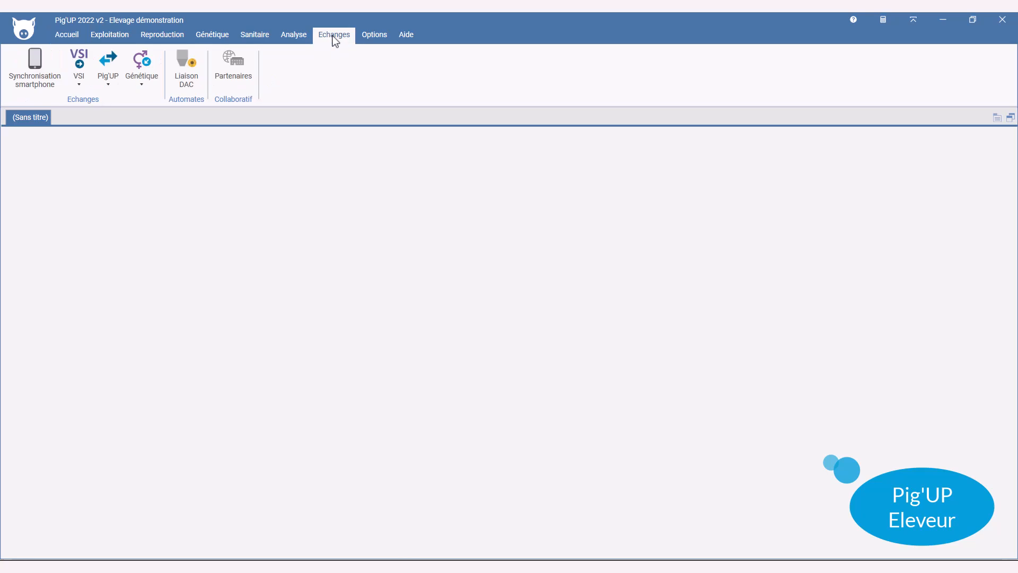
pyautogui.click(233, 68)
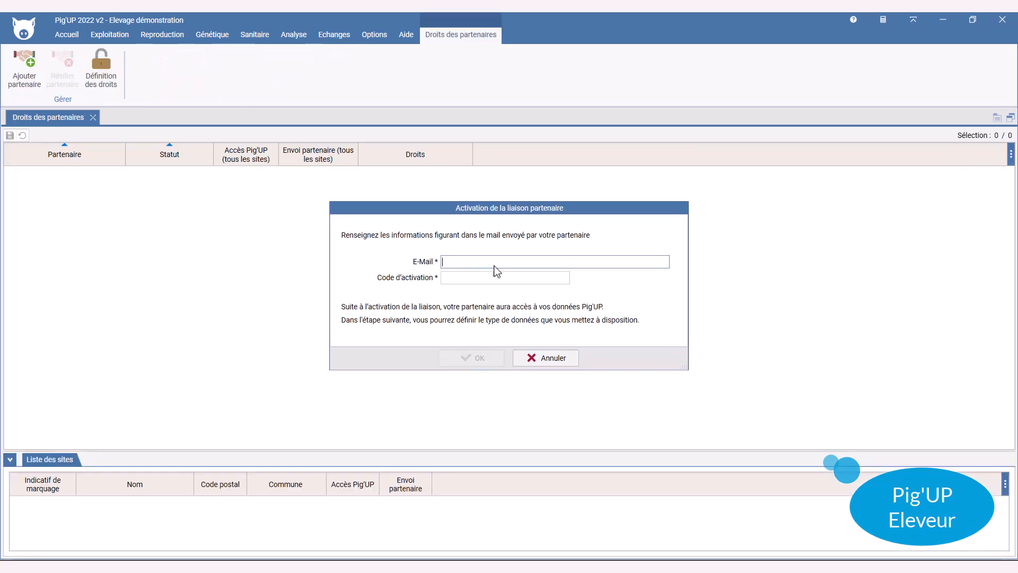
# Activate the partner link with the partner's e-mail address and activation code
pyautogui.press('Tab')
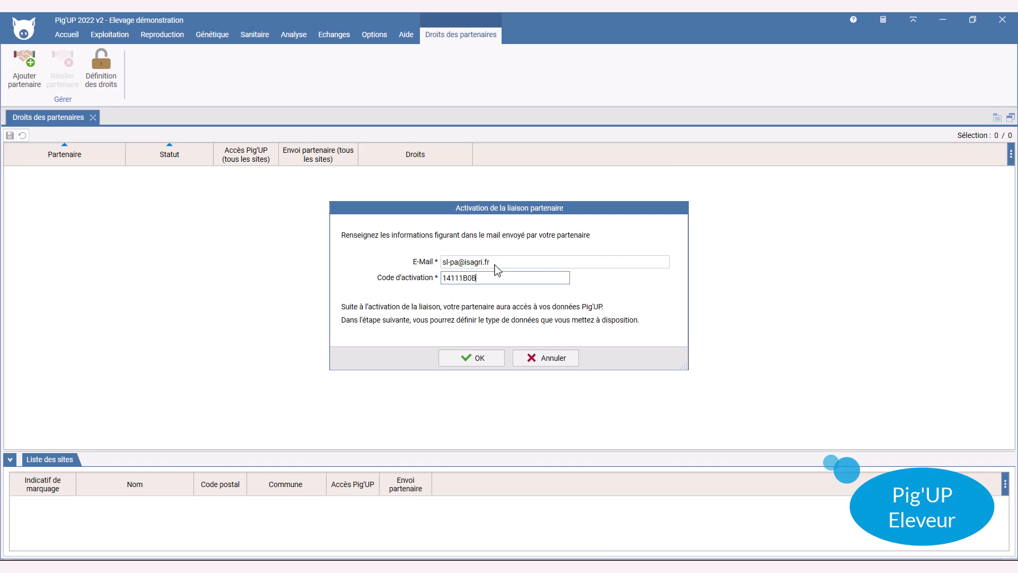
pyautogui.click(488, 362)
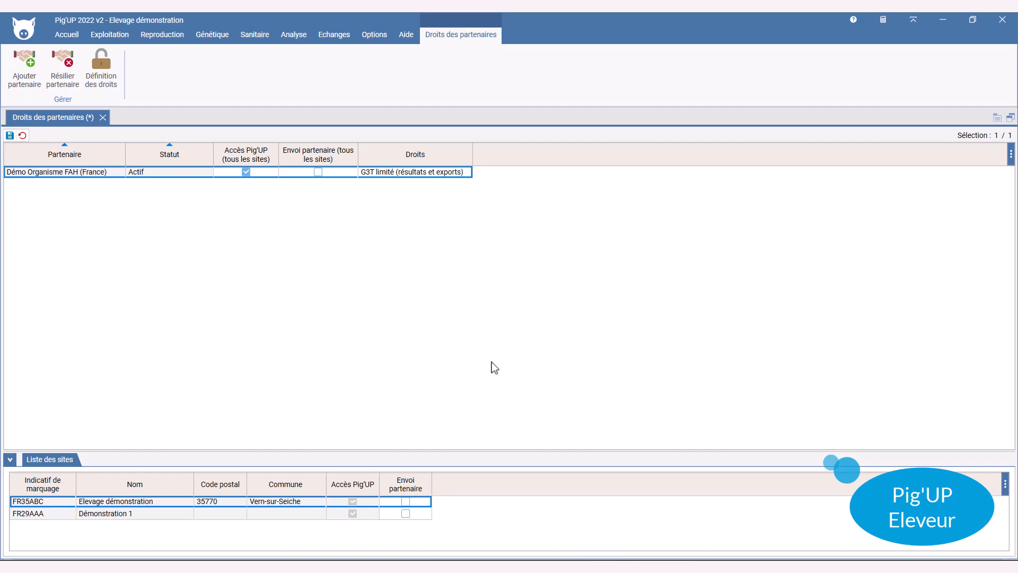
# Remove the partner's Pig'UP access for all sites and for site FR29AAA, then save
pyautogui.click(247, 172)
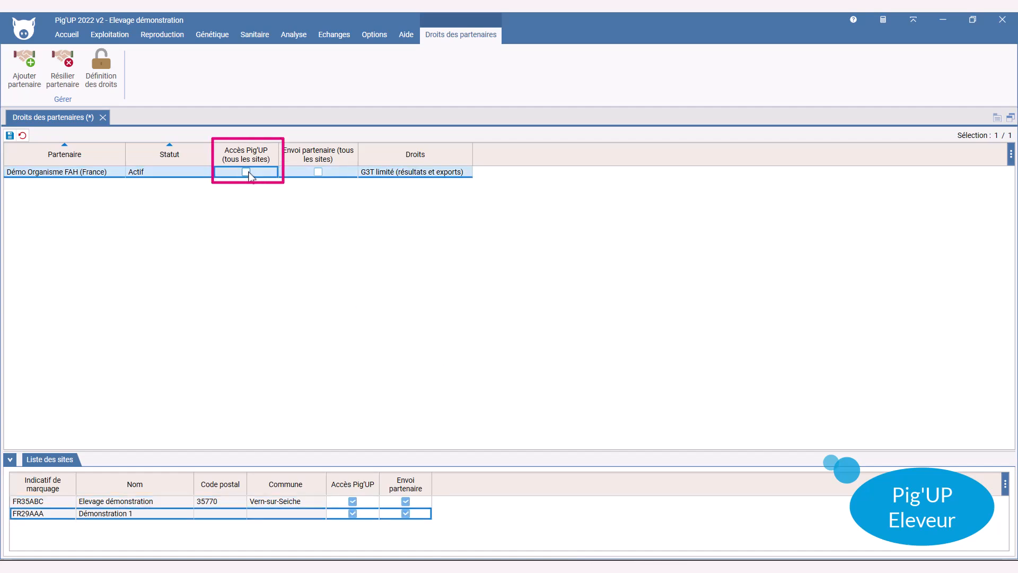
pyautogui.click(354, 514)
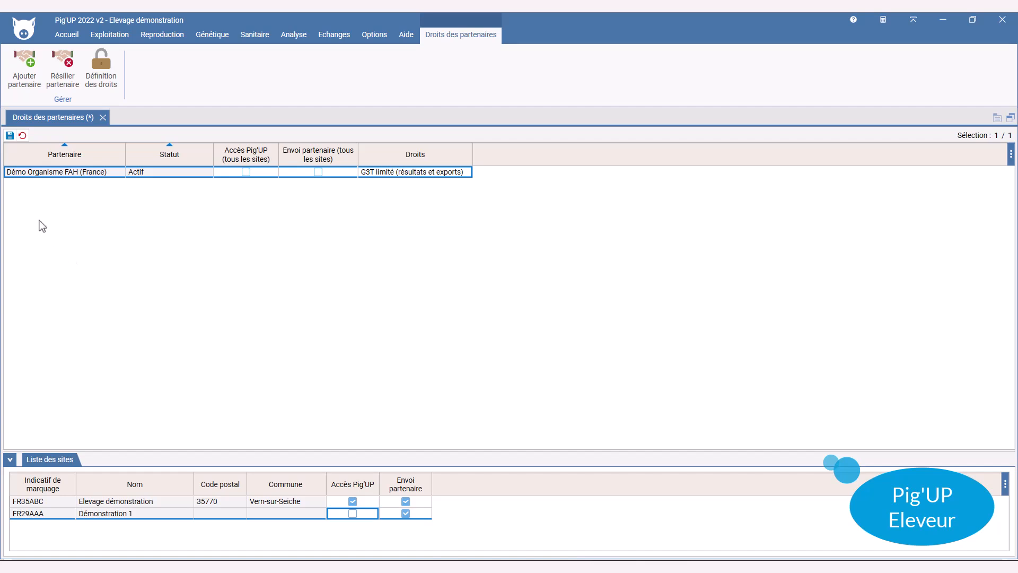
pyautogui.click(10, 136)
# Set the partner's rights to G3T complet (saisies et résultats) and save
pyautogui.click(469, 174)
pyautogui.click(467, 173)
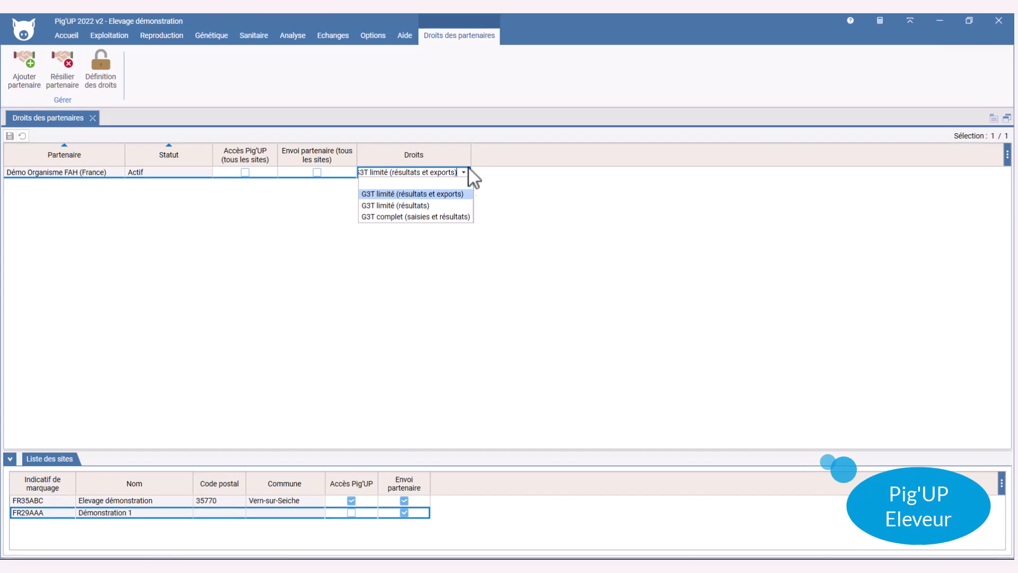
pyautogui.click(452, 217)
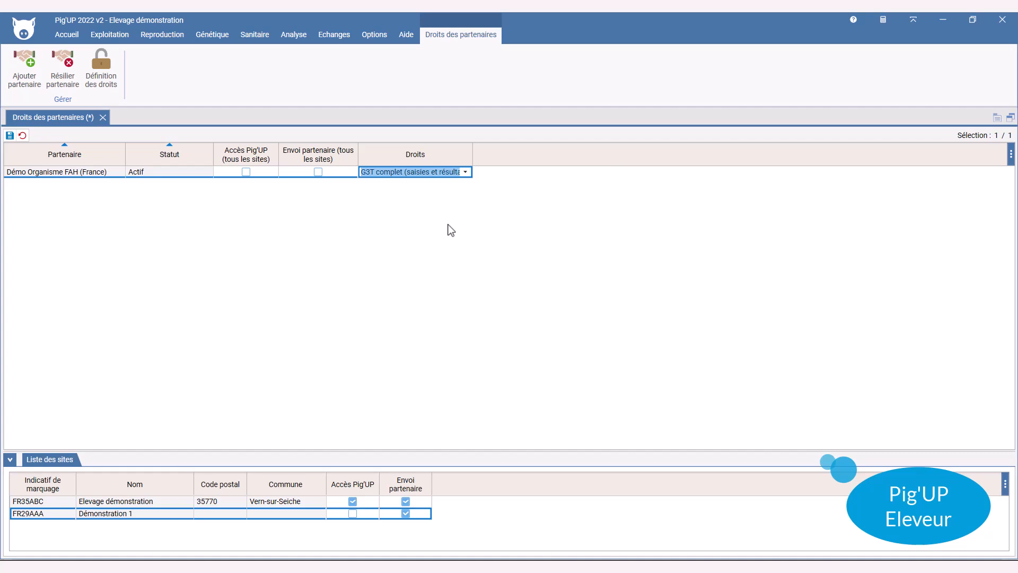
pyautogui.hotkey('ctrl', 's')
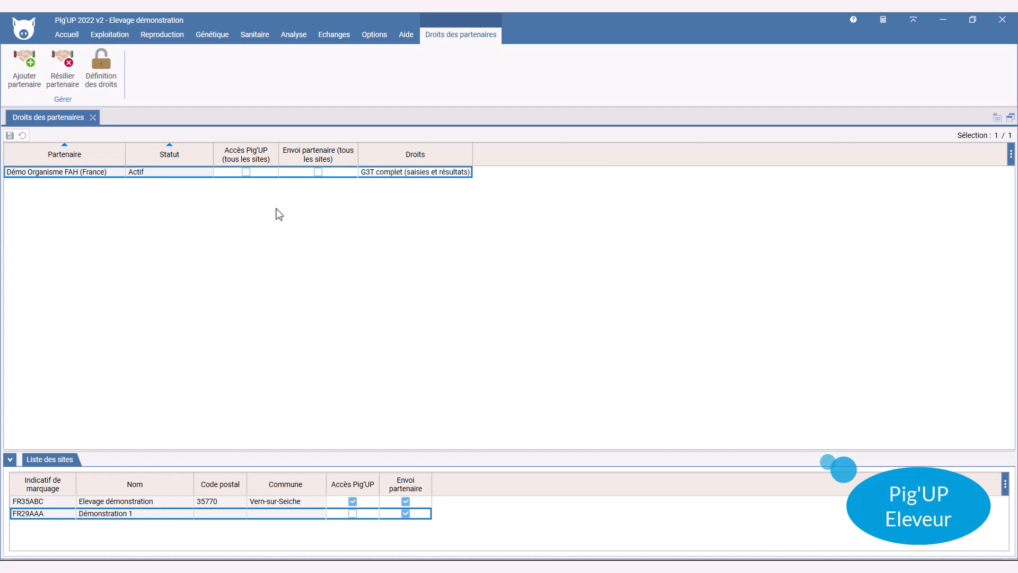
# In the role rights definitions, withdraw Sanitaire menu access from G3T complet and save
pyautogui.click(101, 67)
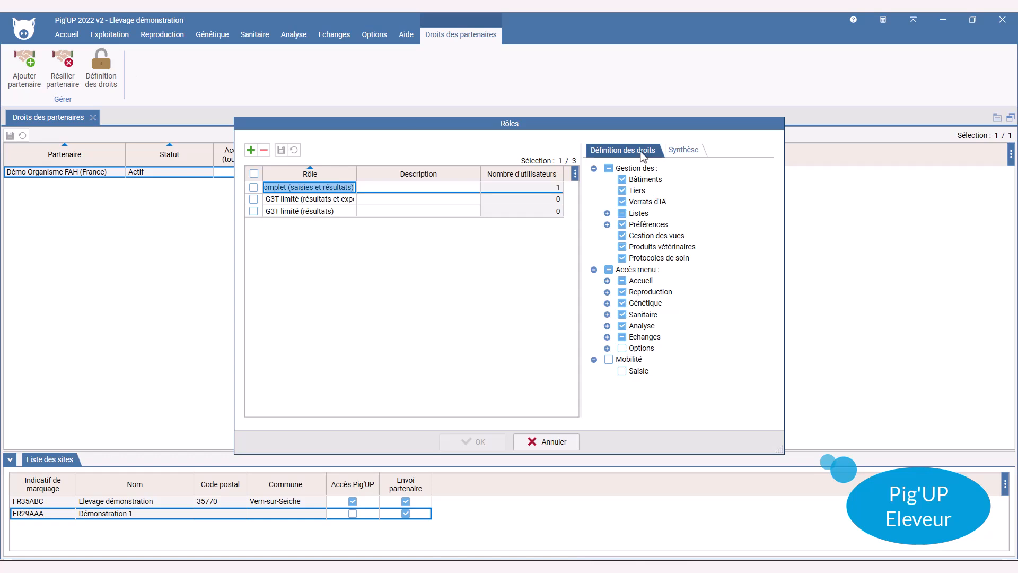
pyautogui.click(622, 315)
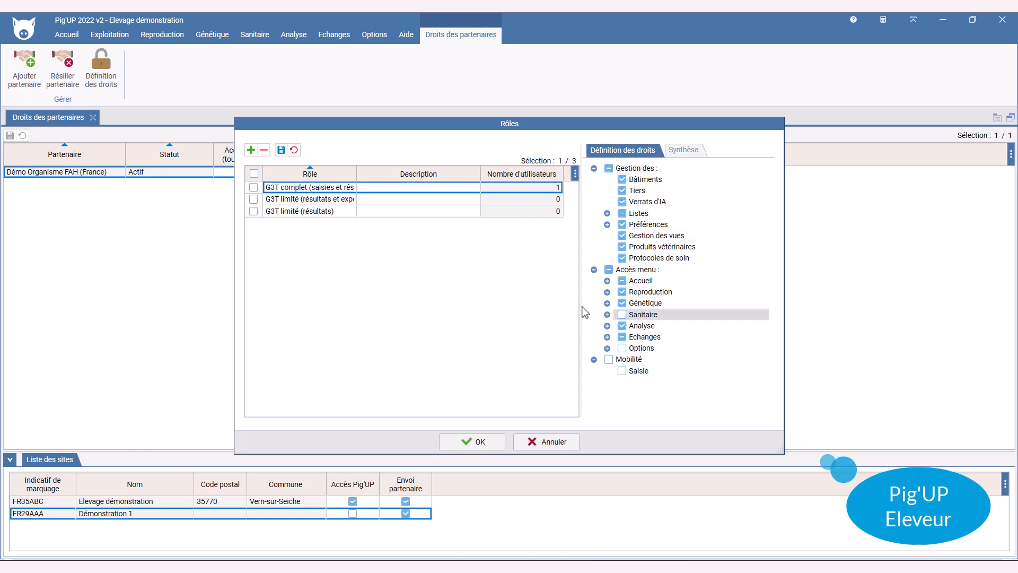
pyautogui.click(281, 151)
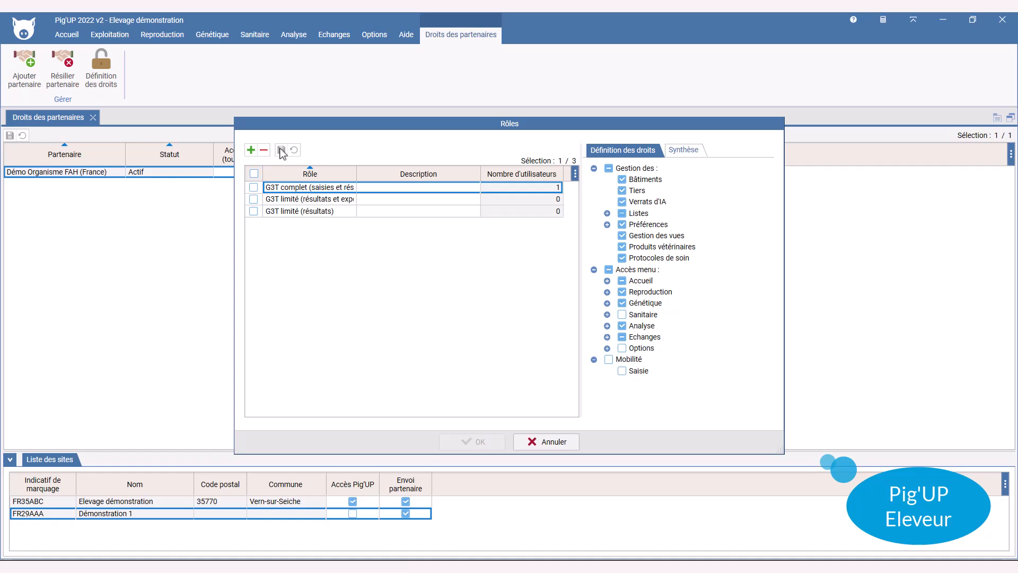
# Create a 'partenaire' role allowing only the Sanitaire menu, save it and close the roles window
pyautogui.click(251, 151)
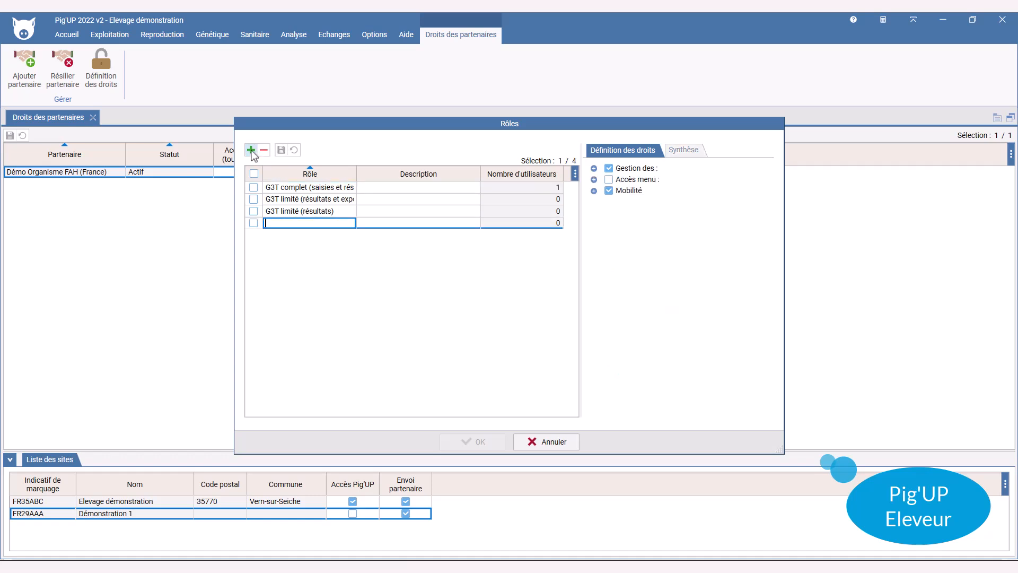
pyautogui.write('partenaire')
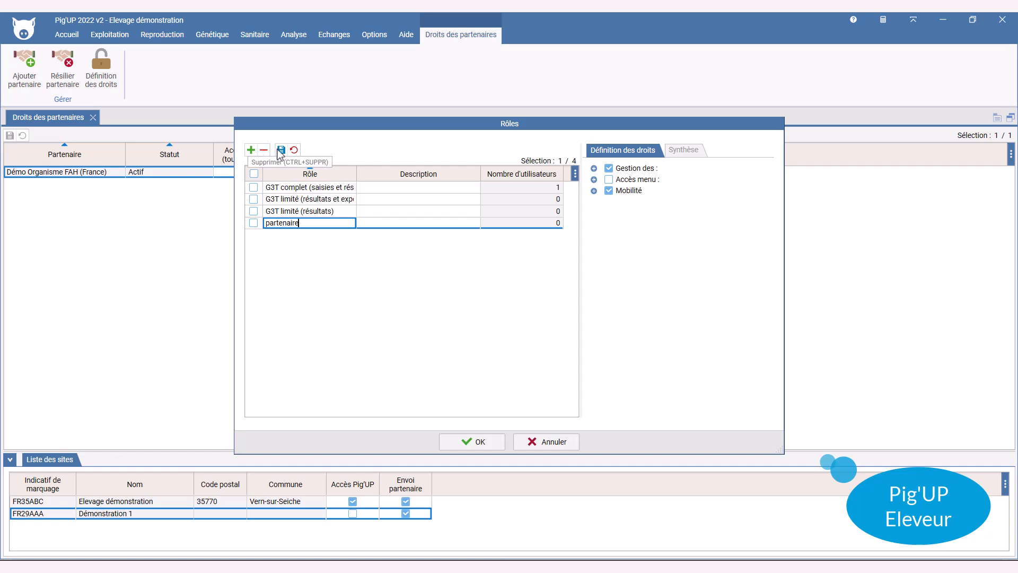
pyautogui.click(281, 150)
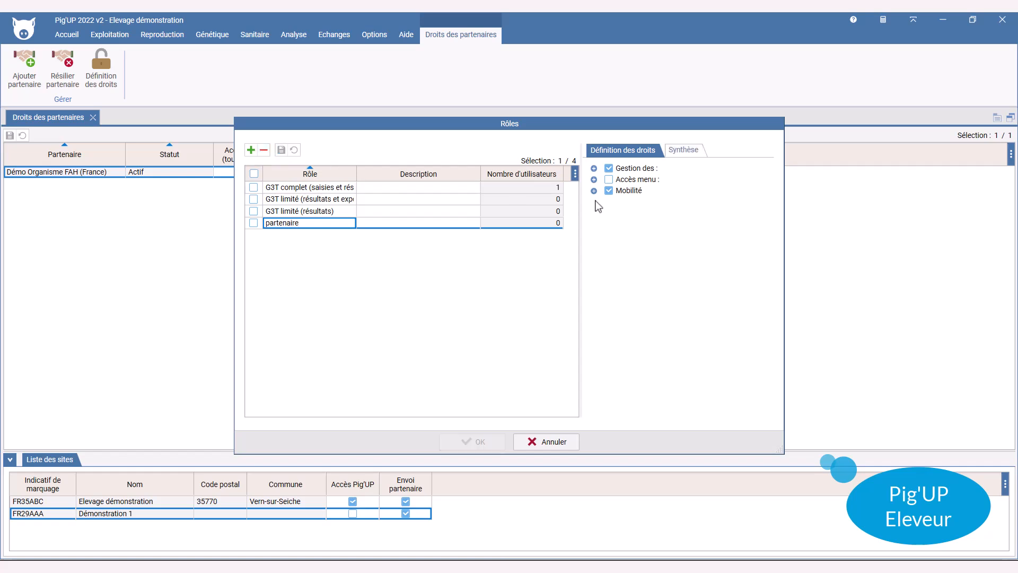
pyautogui.click(594, 179)
pyautogui.click(609, 180)
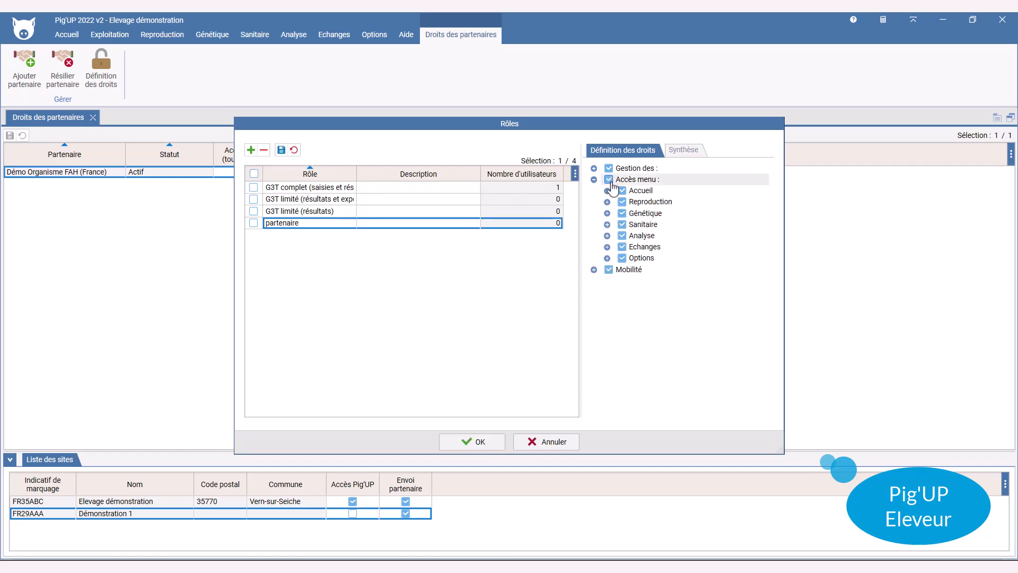
pyautogui.click(610, 182)
pyautogui.click(622, 224)
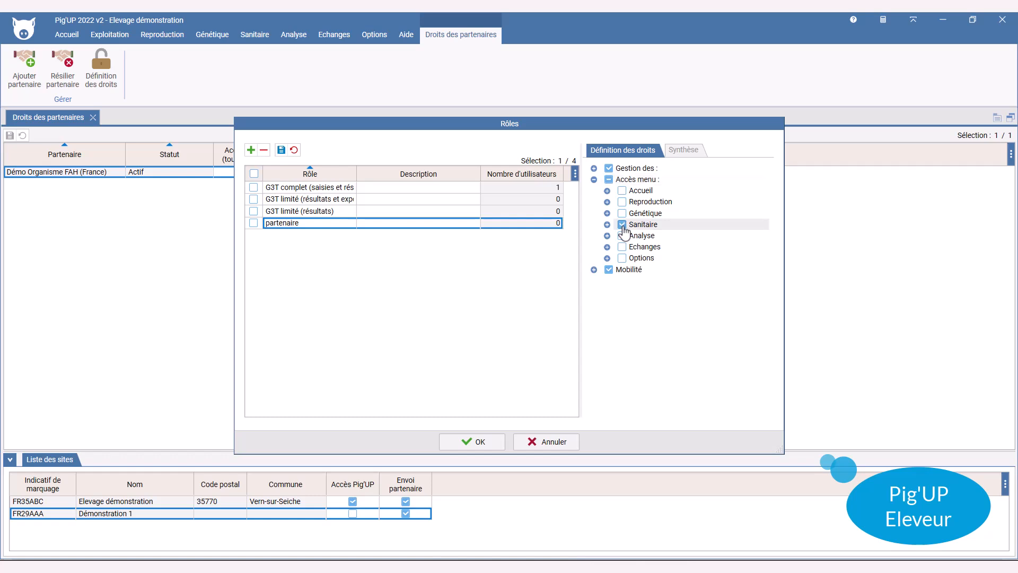
pyautogui.click(609, 168)
pyautogui.click(609, 269)
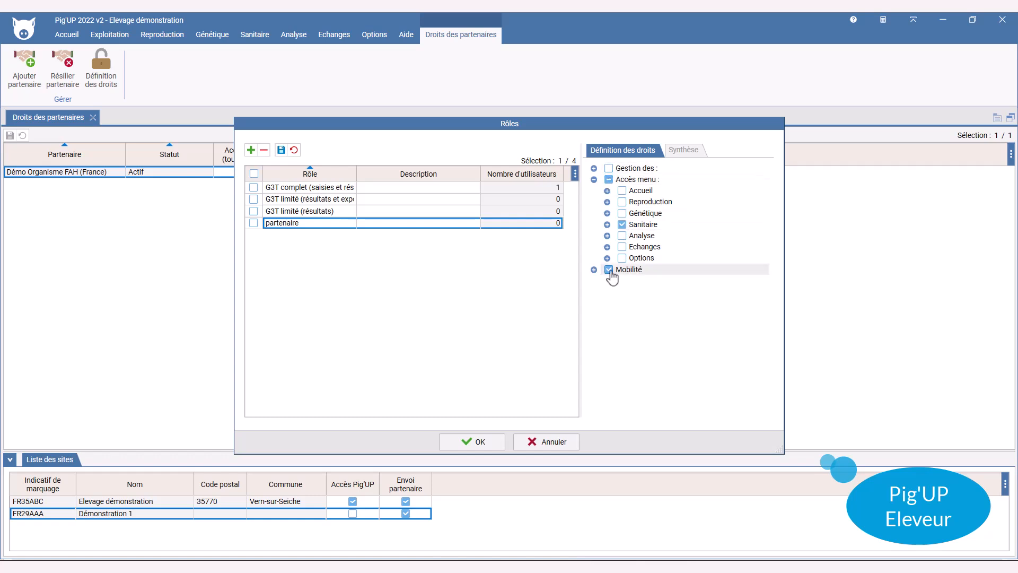
pyautogui.click(280, 150)
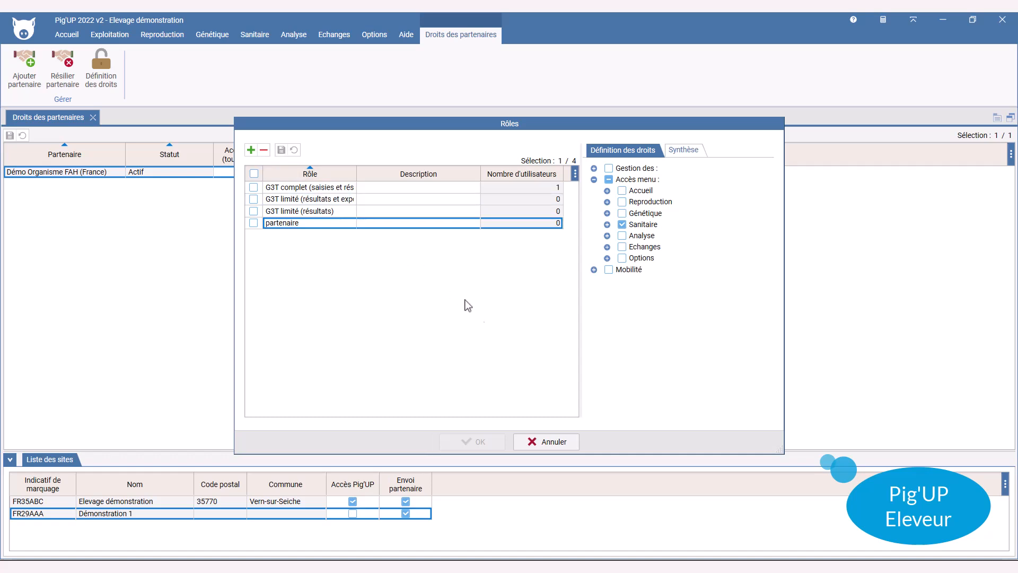
pyautogui.click(540, 442)
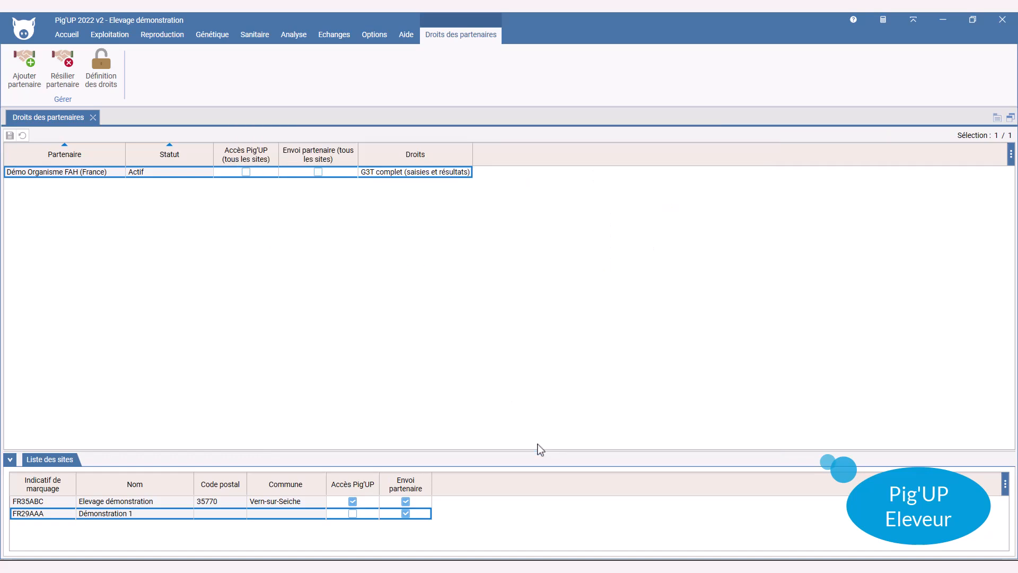
# Assign the partenaire role as the partner's rights
pyautogui.click(467, 175)
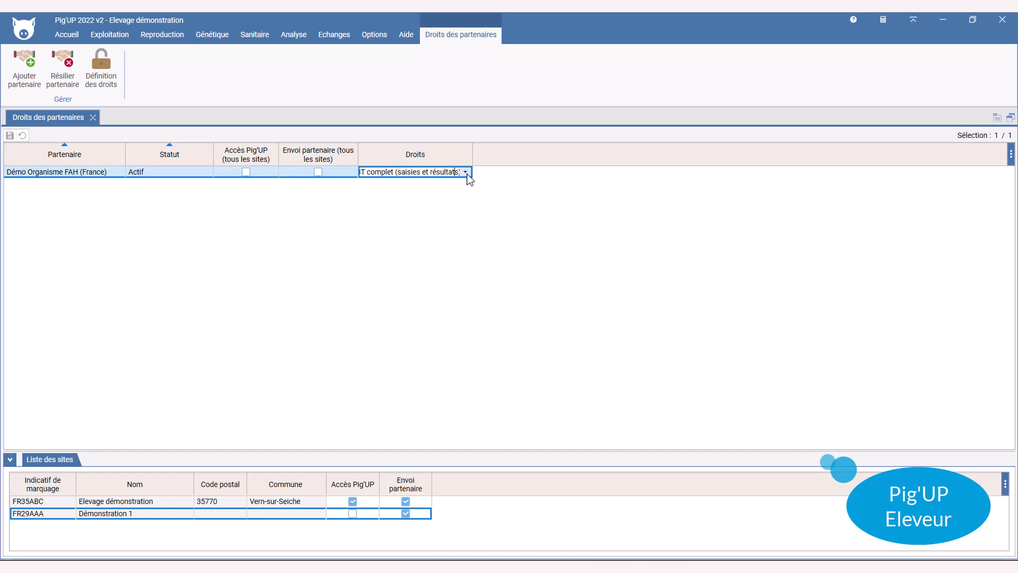
pyautogui.click(466, 172)
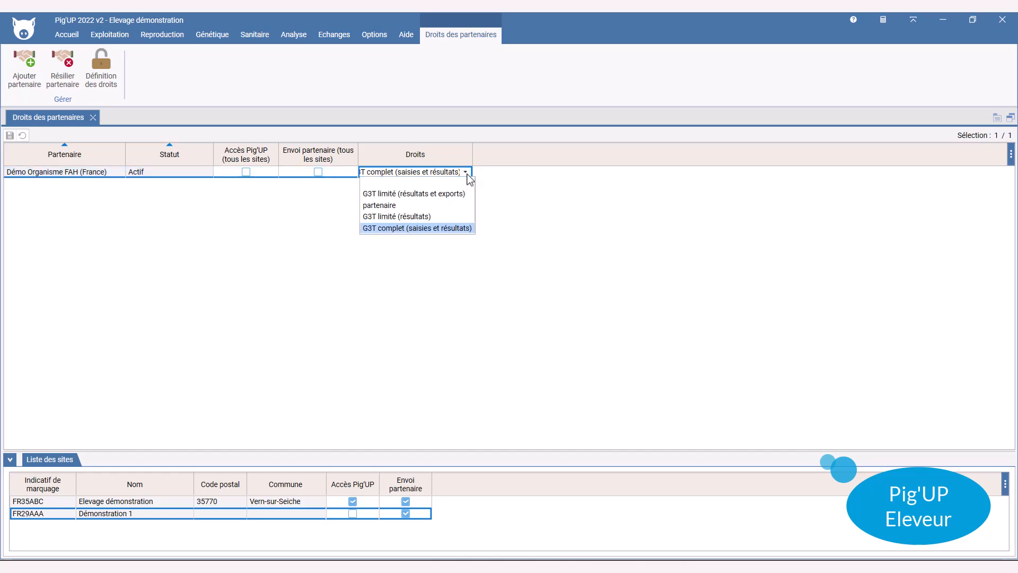
pyautogui.click(459, 206)
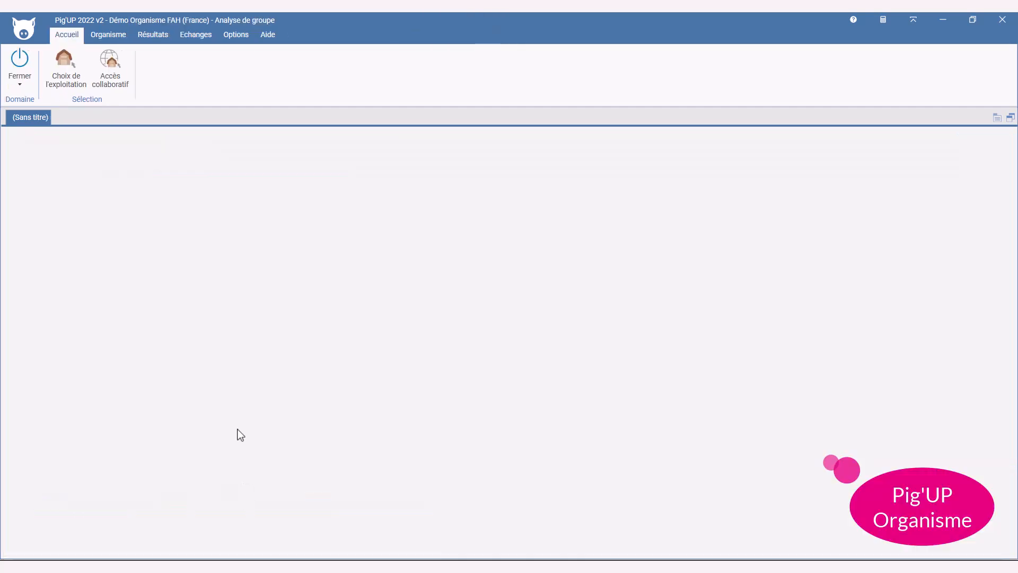
# Open Organisme > Gestion des clients en collaboratif to list the Démonstration client
pyautogui.click(122, 38)
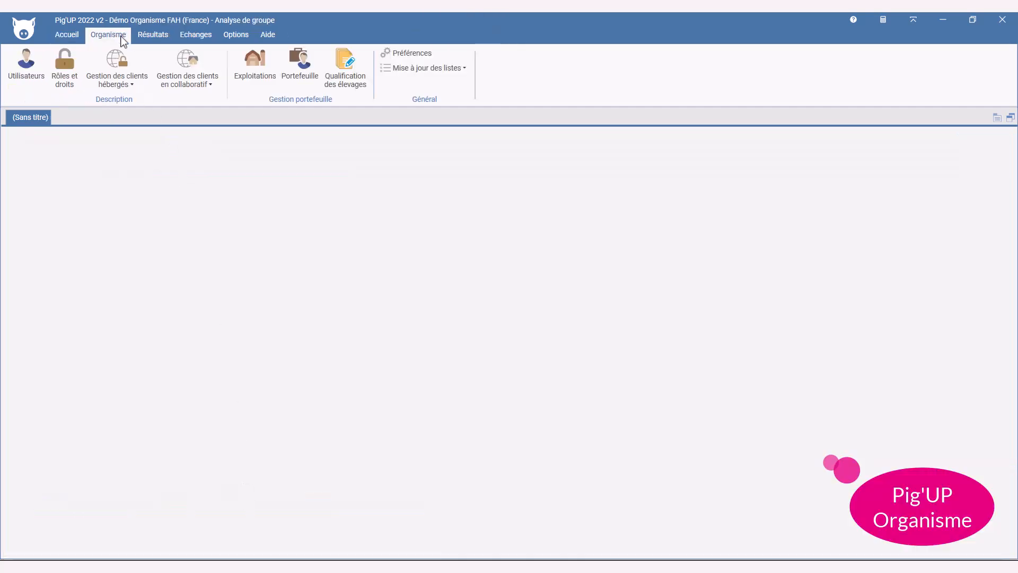
pyautogui.click(215, 85)
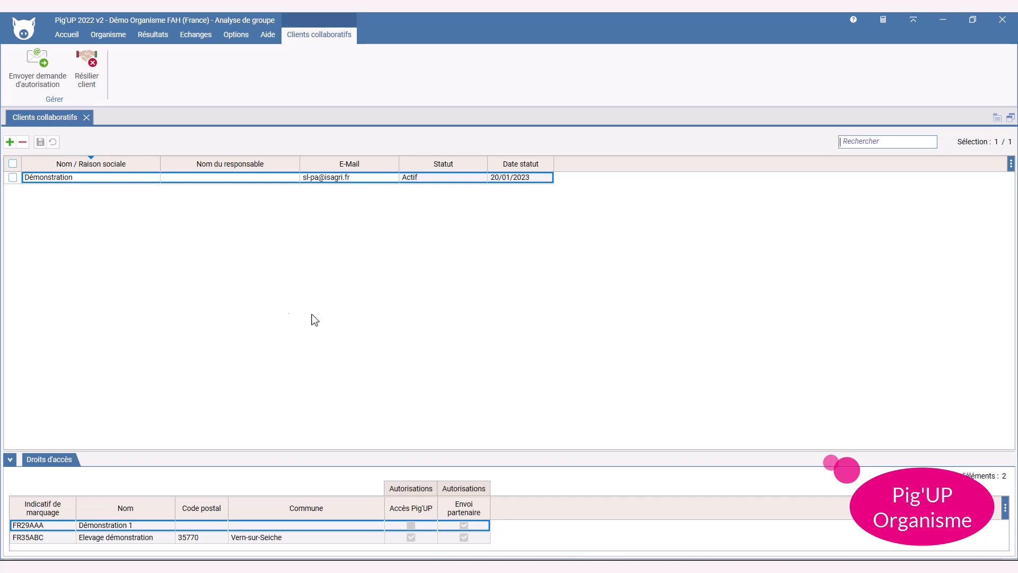
# Open Elevage démonstration via Accès collaboratif to view its cockpit, then close the cockpit
pyautogui.click(85, 117)
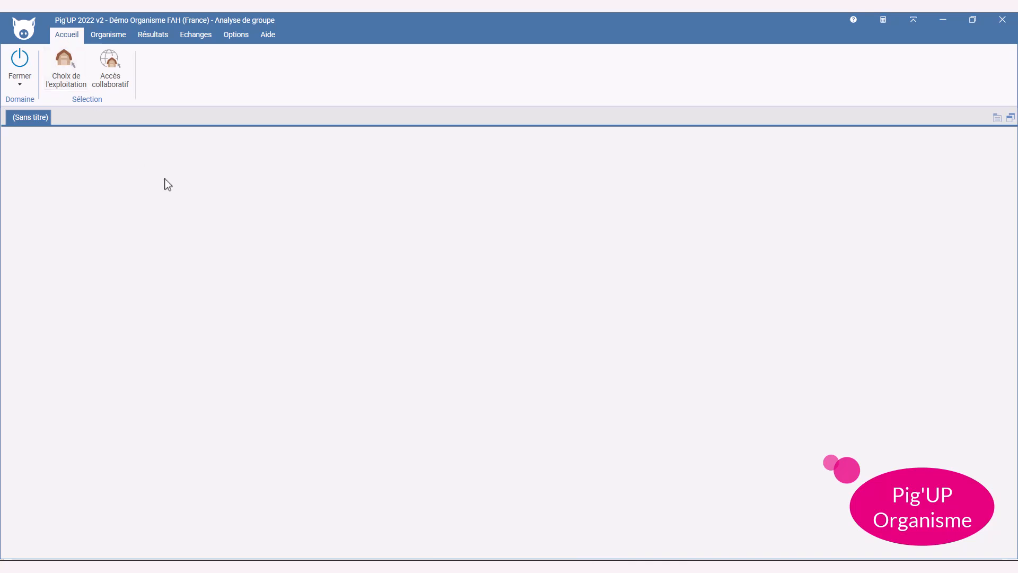
pyautogui.click(124, 71)
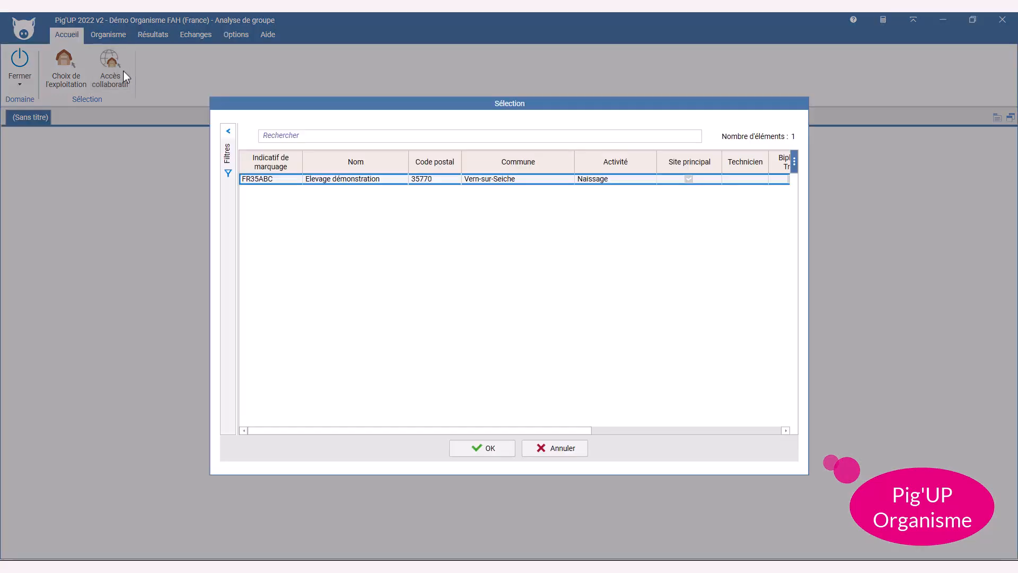
pyautogui.doubleClick(289, 179)
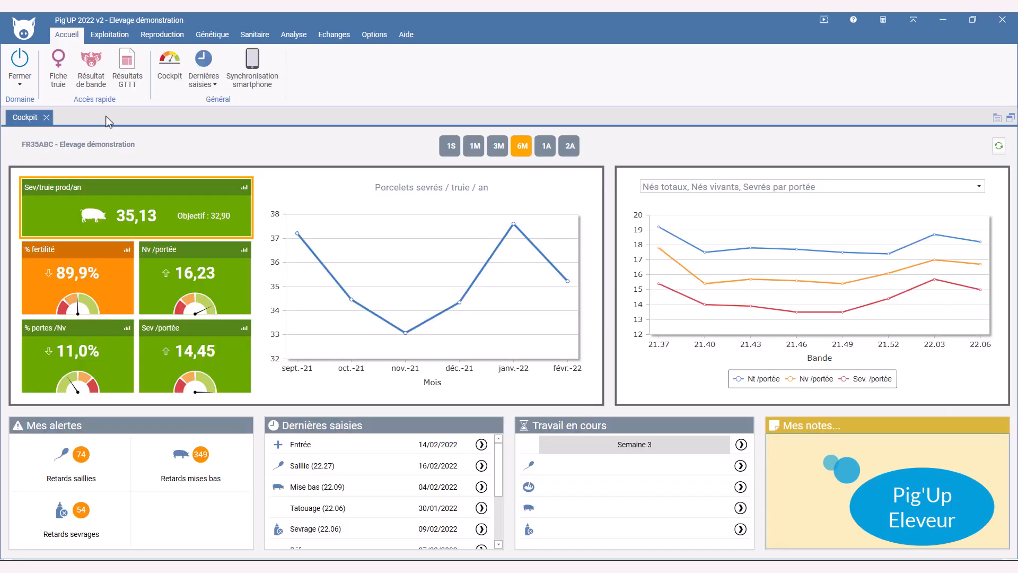
pyautogui.click(1002, 21)
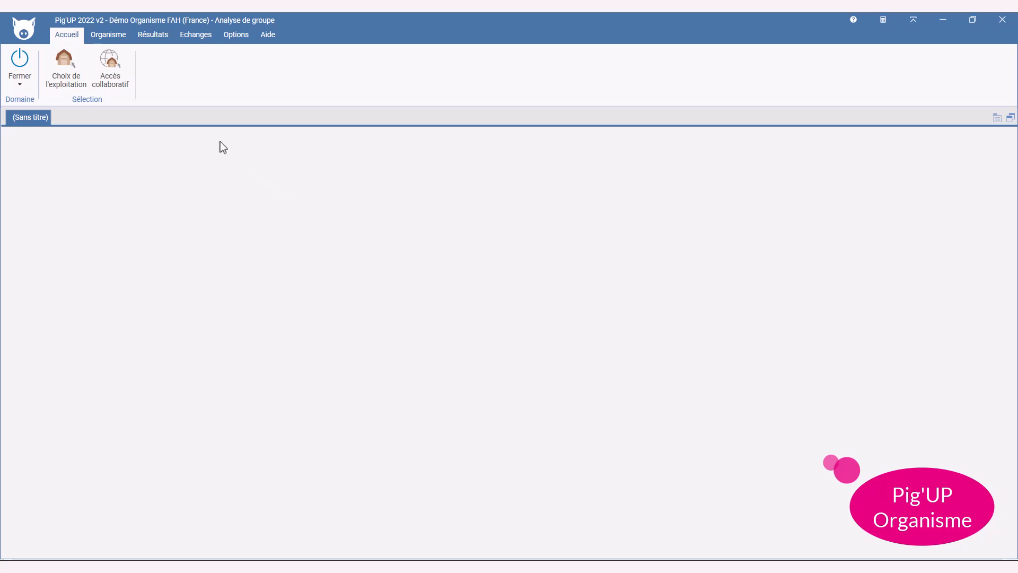
# Open Import des données éleveurs under Organisme > Gestion des clients en collaboratif
pyautogui.click(112, 37)
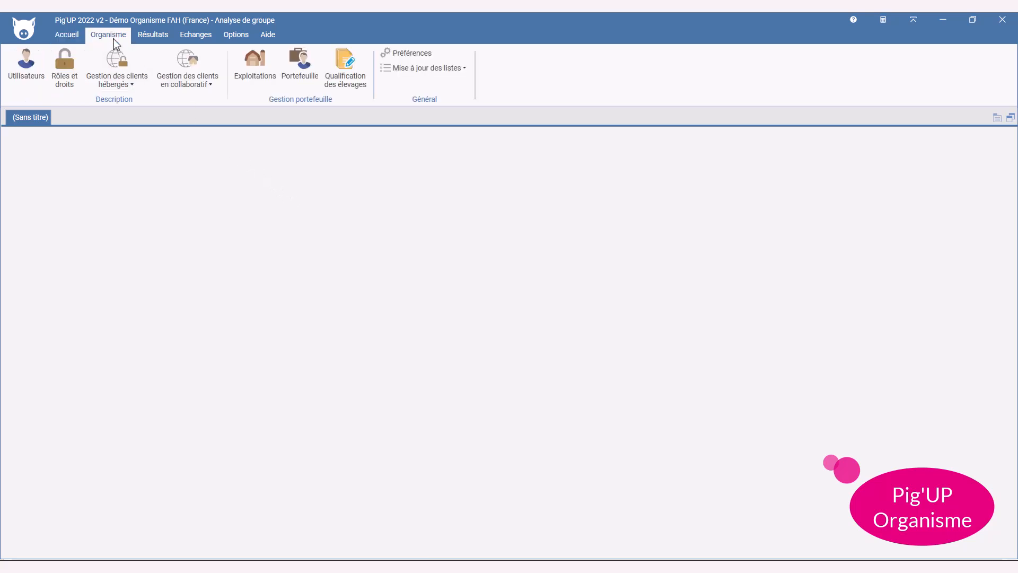
pyautogui.click(202, 80)
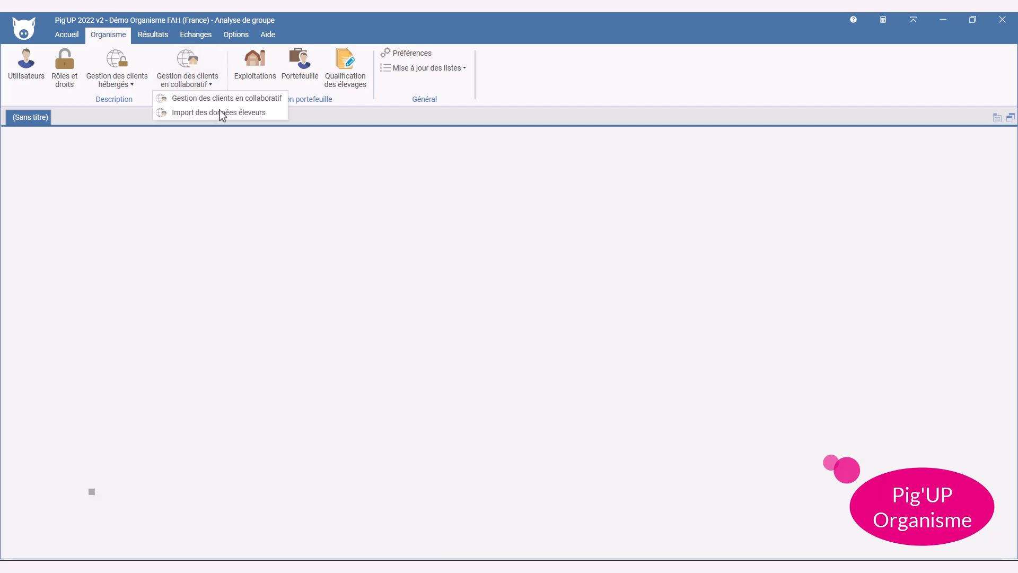
pyautogui.click(222, 114)
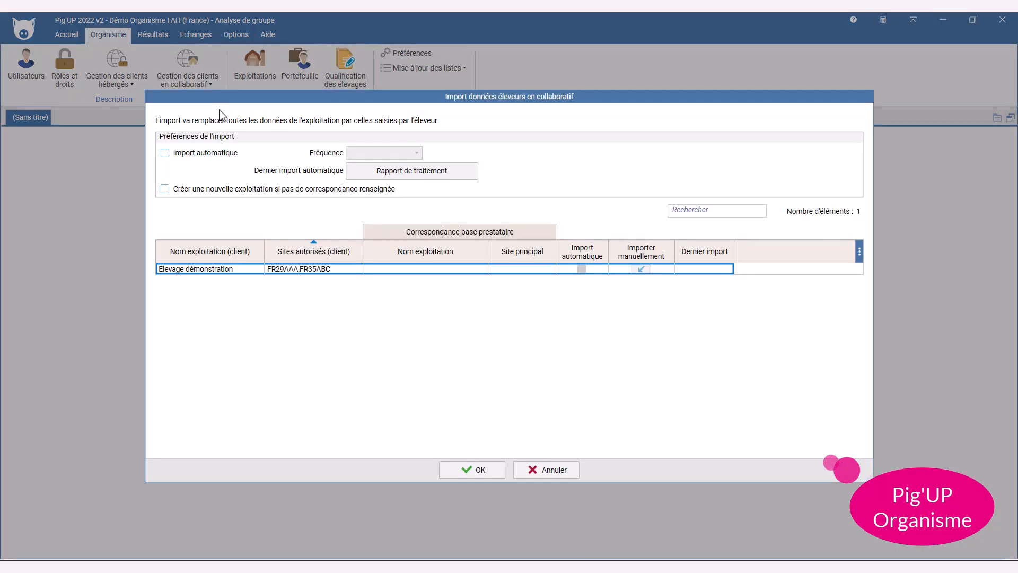
# Turn on Import automatique and set the import frequency to Jour
pyautogui.click(165, 153)
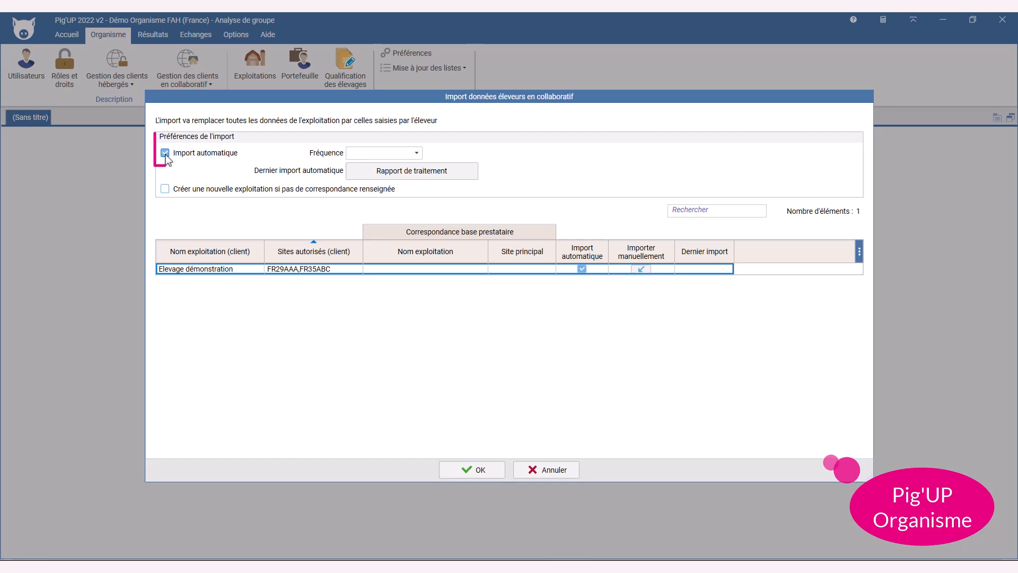
pyautogui.click(417, 155)
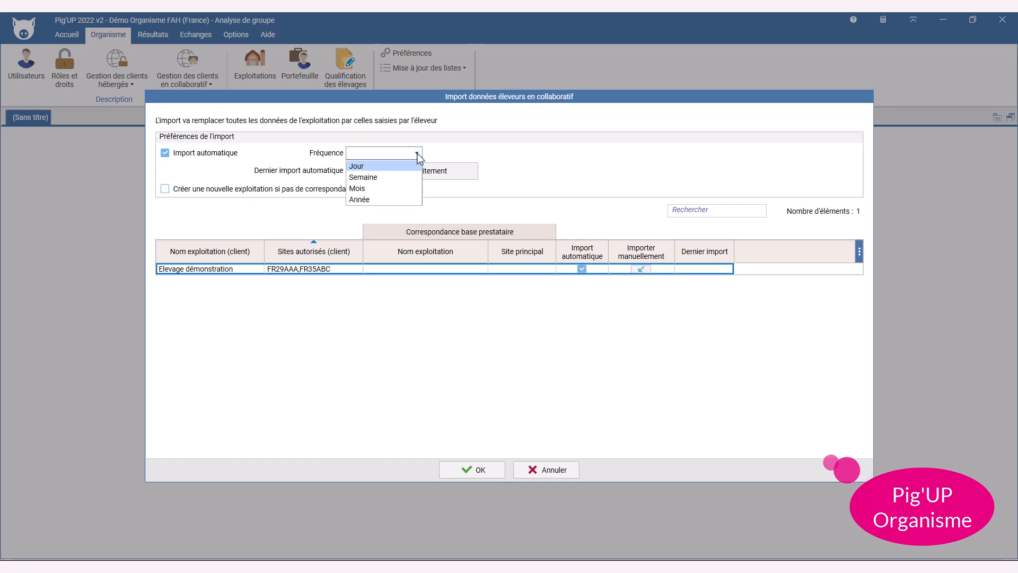
pyautogui.click(412, 176)
pyautogui.click(417, 153)
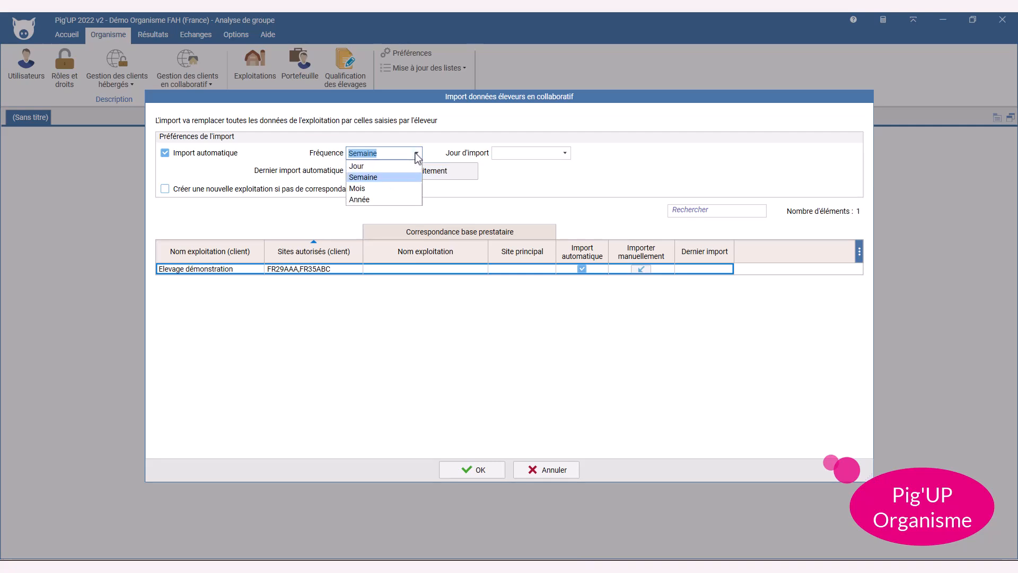
pyautogui.click(391, 189)
pyautogui.click(416, 153)
pyautogui.click(399, 199)
pyautogui.click(416, 153)
pyautogui.click(416, 168)
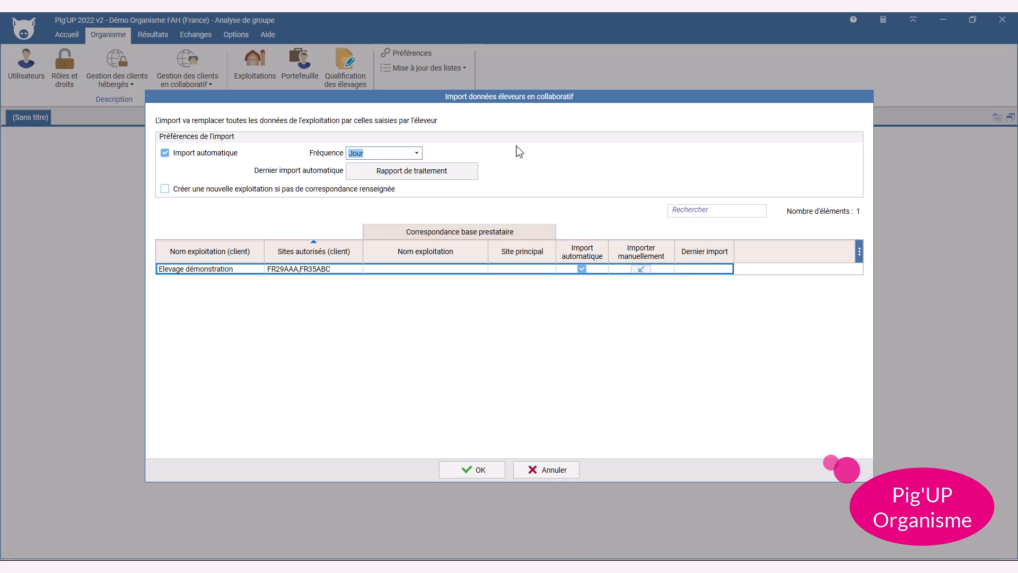
# Match the client's farm to Elevage démonstration (FR35ABC) and confirm the import settings
pyautogui.click(484, 272)
pyautogui.click(481, 269)
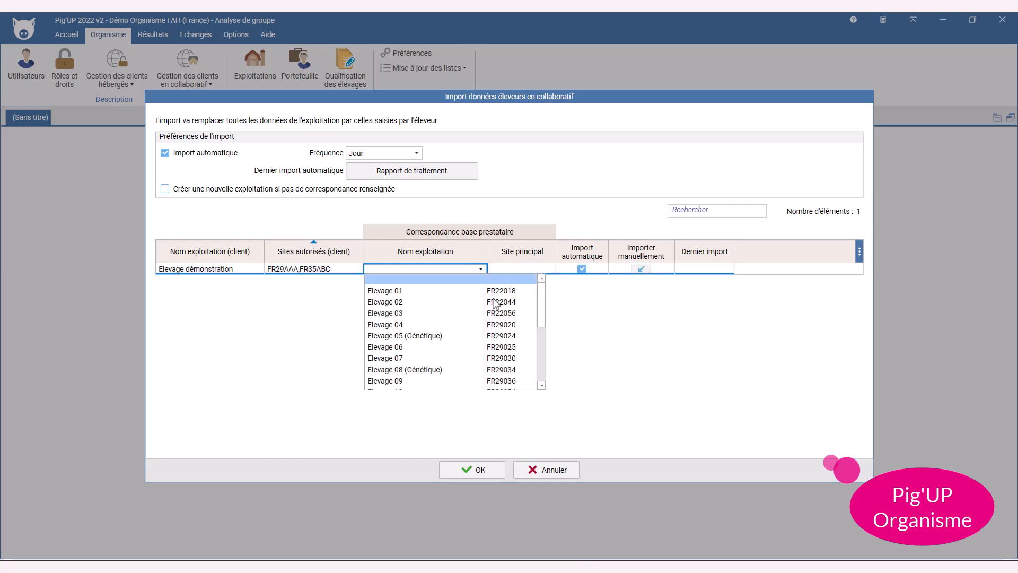
pyautogui.scroll(-4, 505, 318)
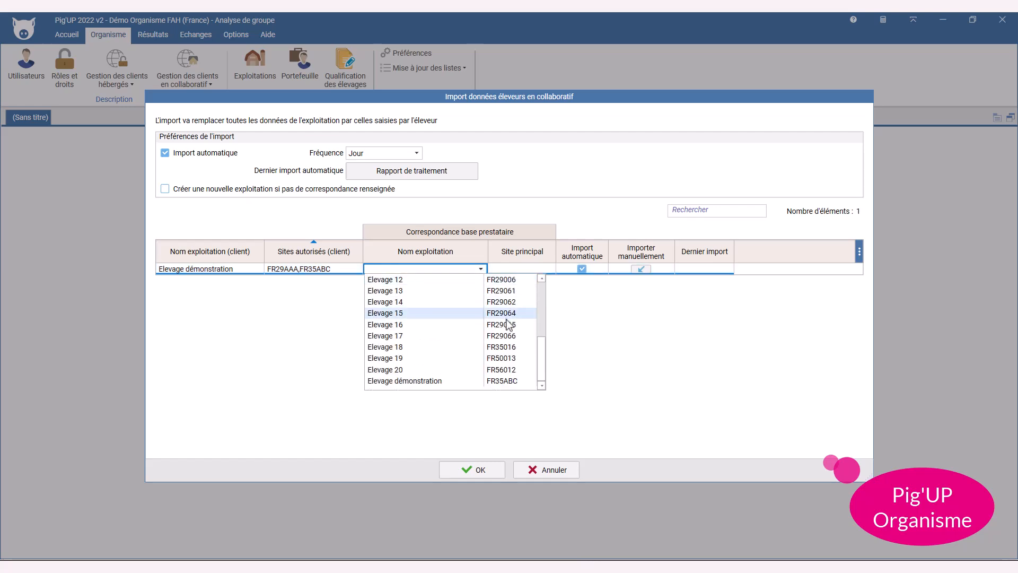
pyautogui.click(508, 382)
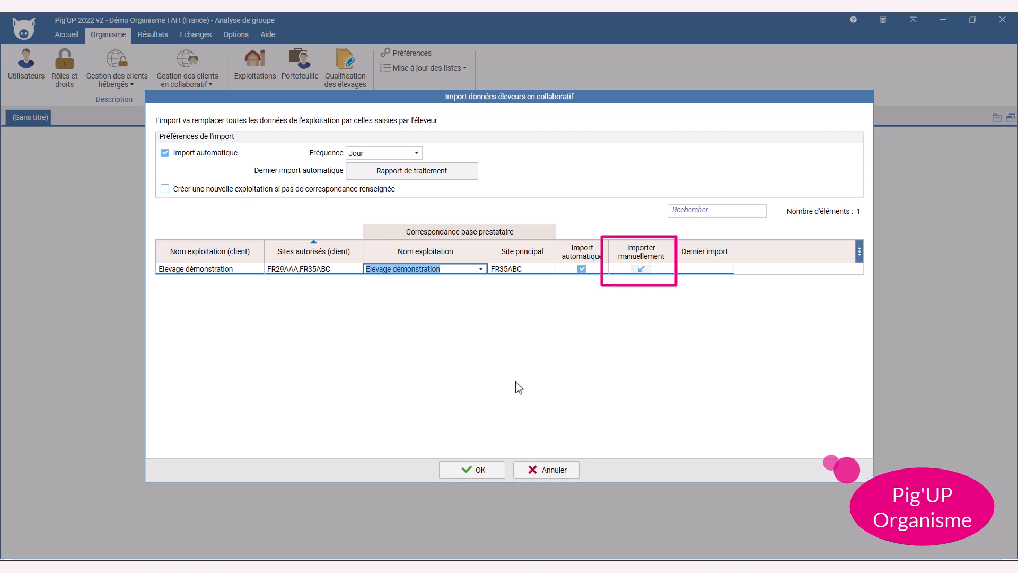
pyautogui.click(500, 470)
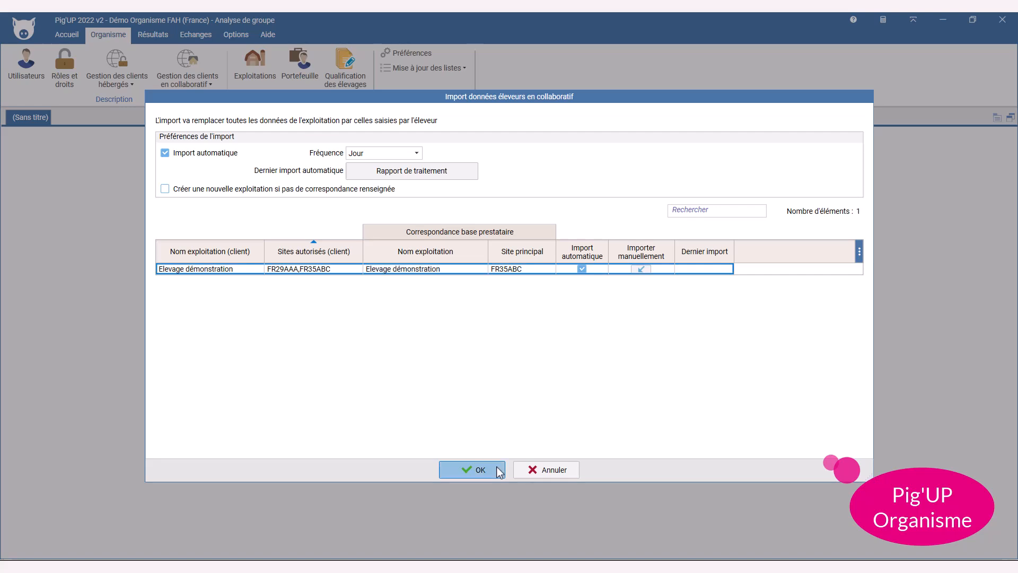
pyautogui.click(499, 471)
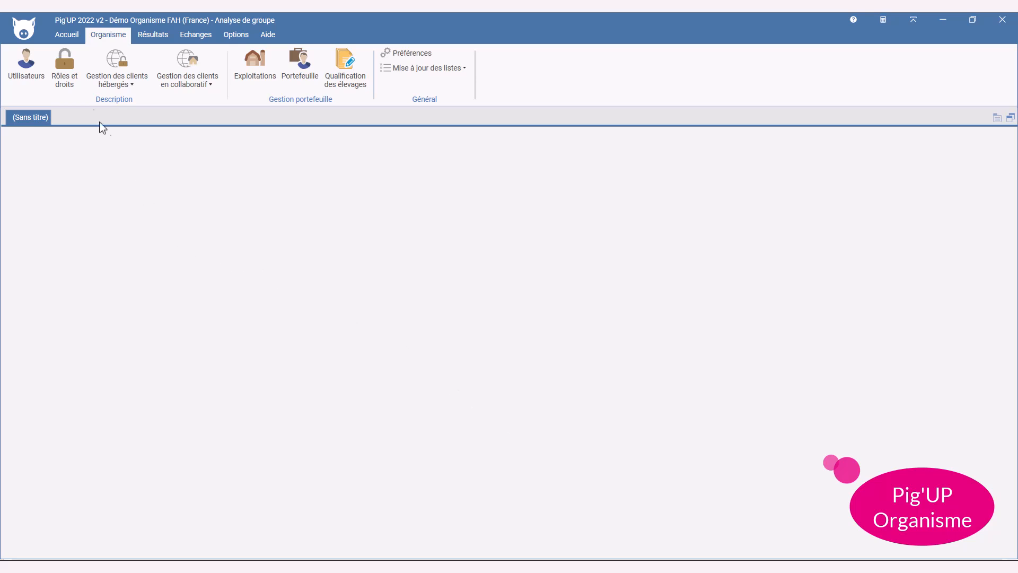
# Open the Elevage démonstration farm through Accueil > Choix de l'exploitation
pyautogui.click(69, 39)
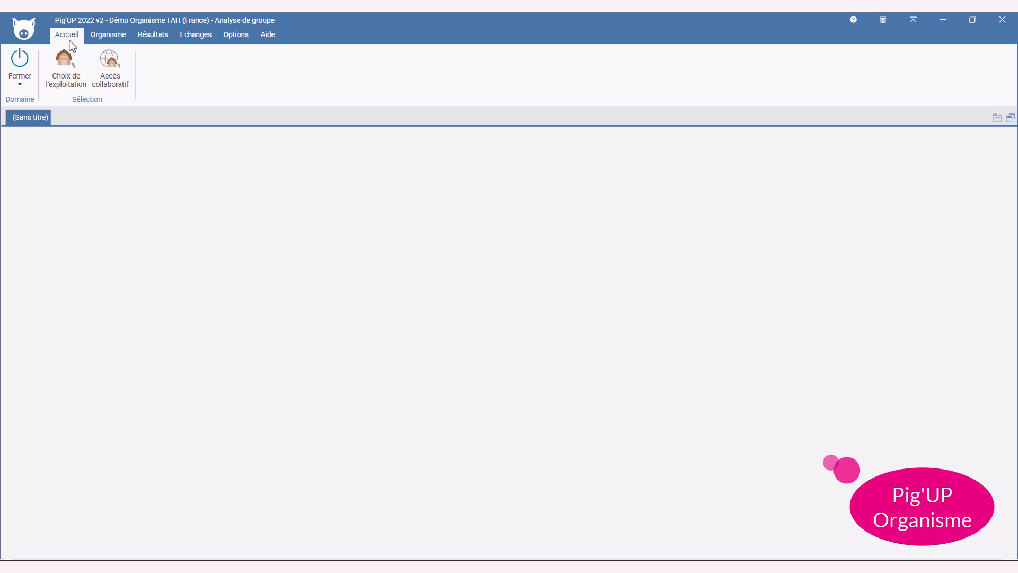
pyautogui.click(64, 67)
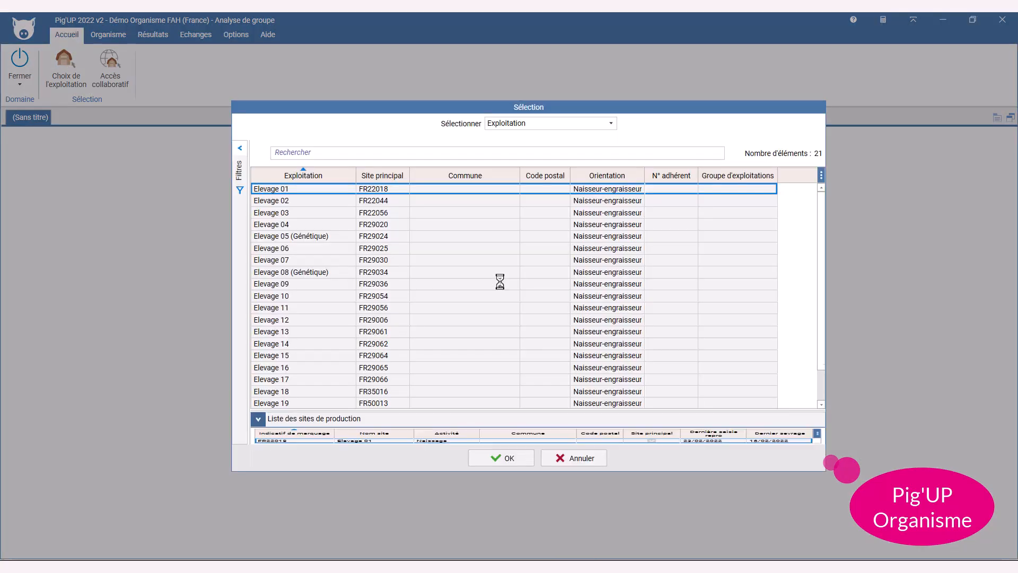
pyautogui.scroll(-2, 500, 282)
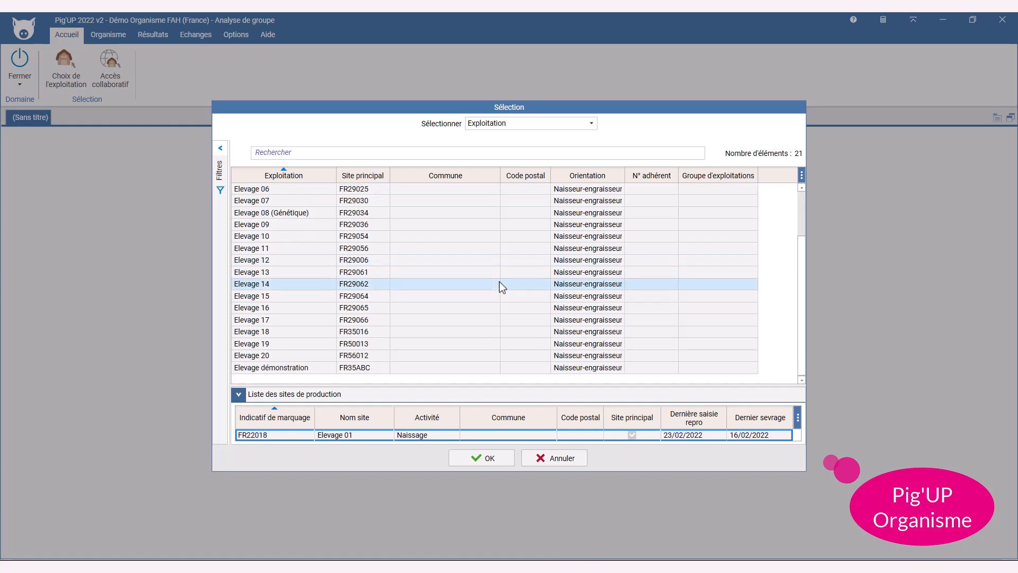
pyautogui.click(378, 368)
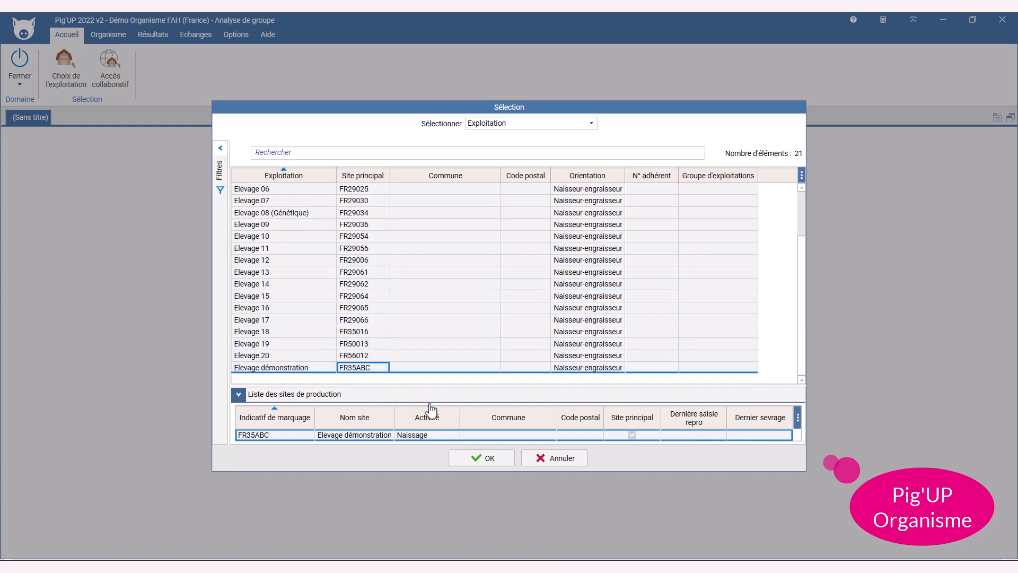
pyautogui.click(476, 460)
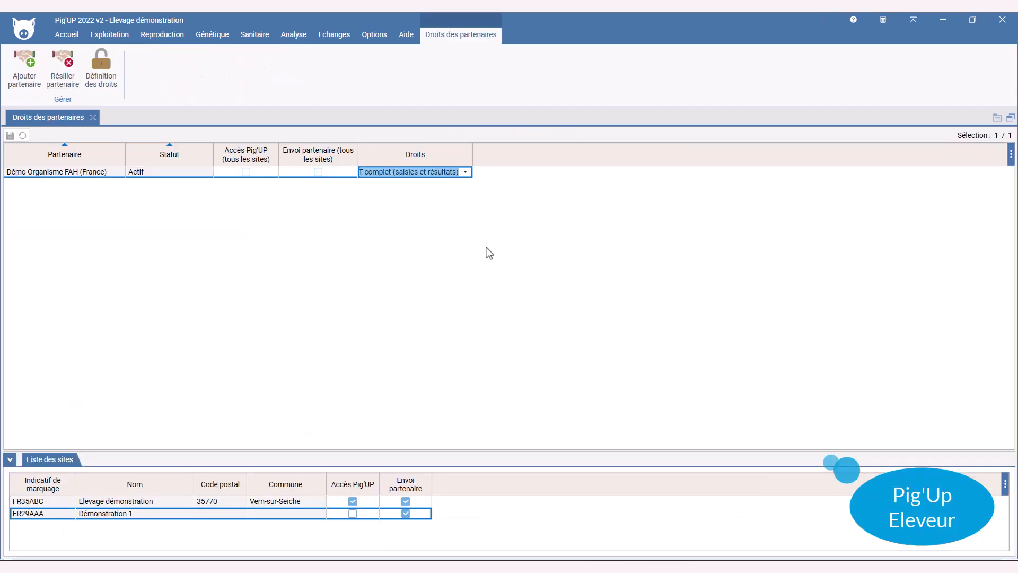
# End the partnership with Démo Organisme FAH (France) and confirm the termination
pyautogui.click(62, 79)
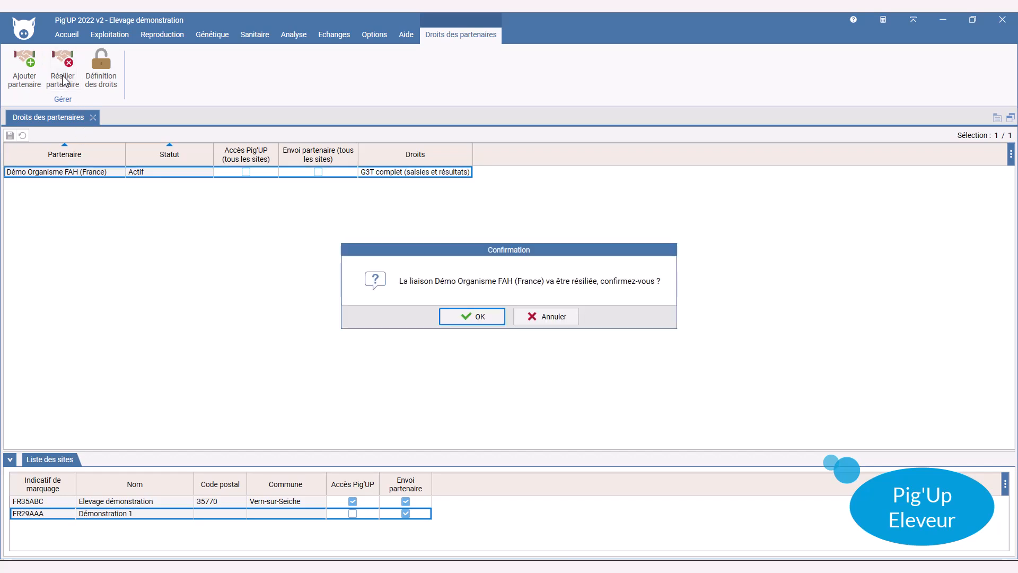
pyautogui.click(480, 317)
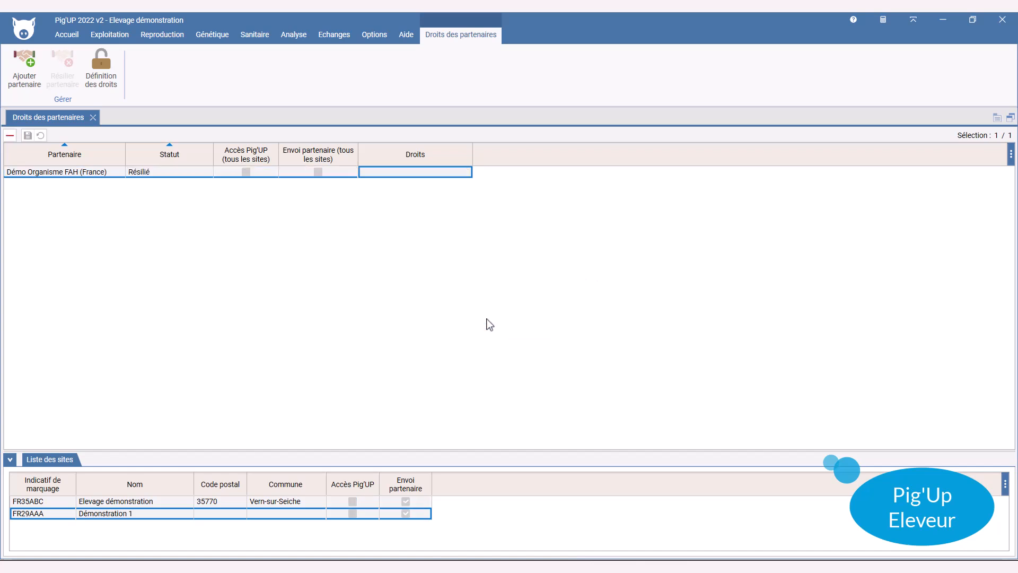